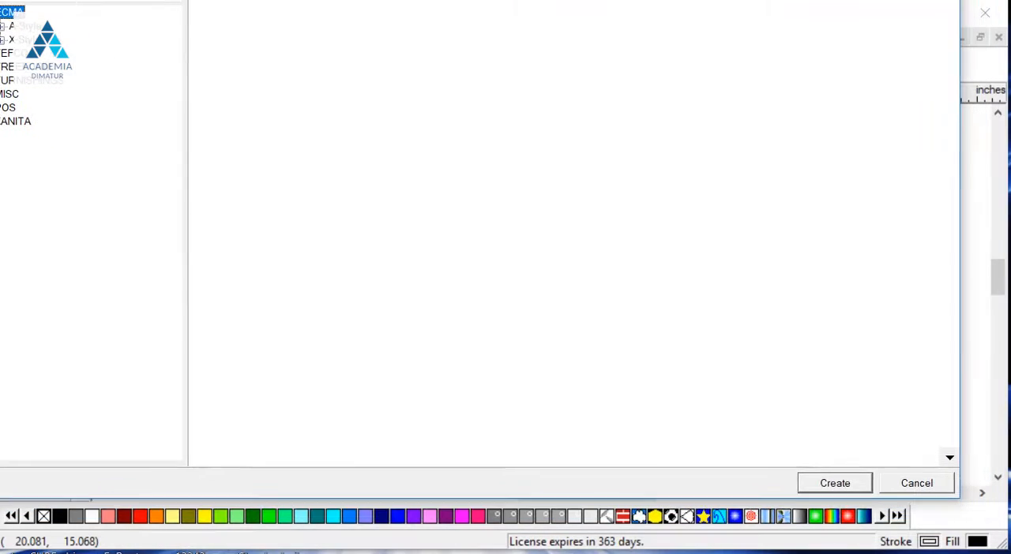
- Open the DisplayGenie catalog PDF from the box library's help
left_click(950, 459)
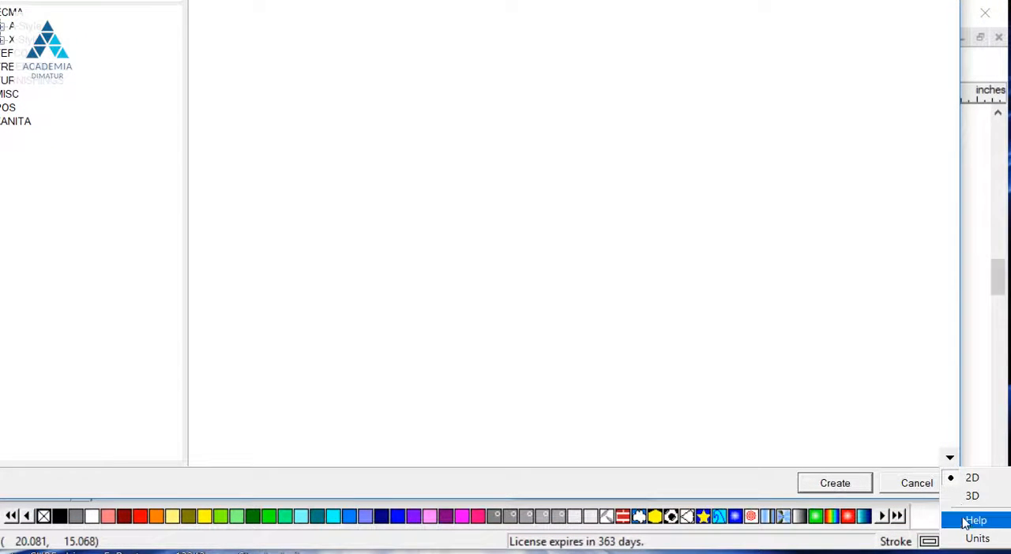
mouse_move(972, 522)
left_click(854, 540)
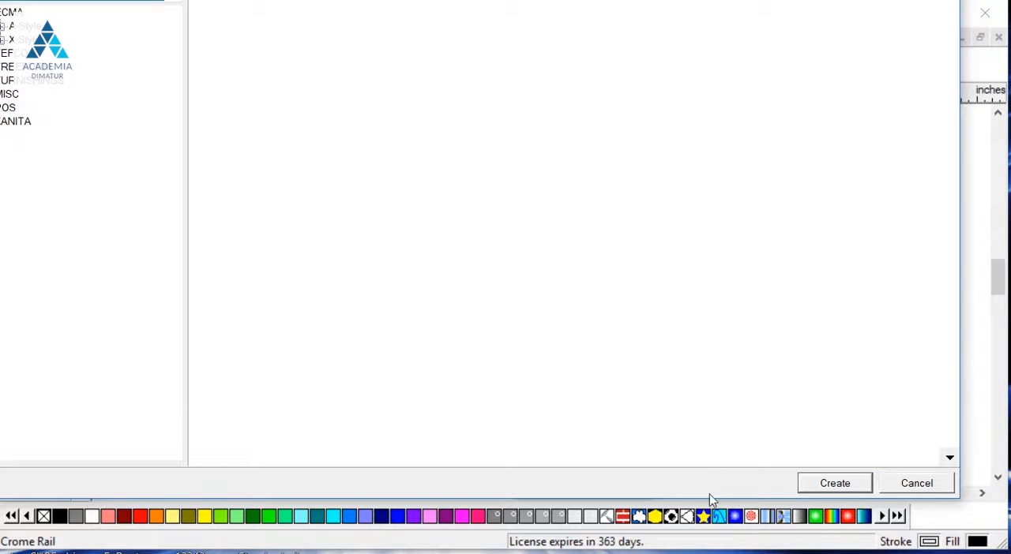
left_click_drag(354, 0, 418, 27)
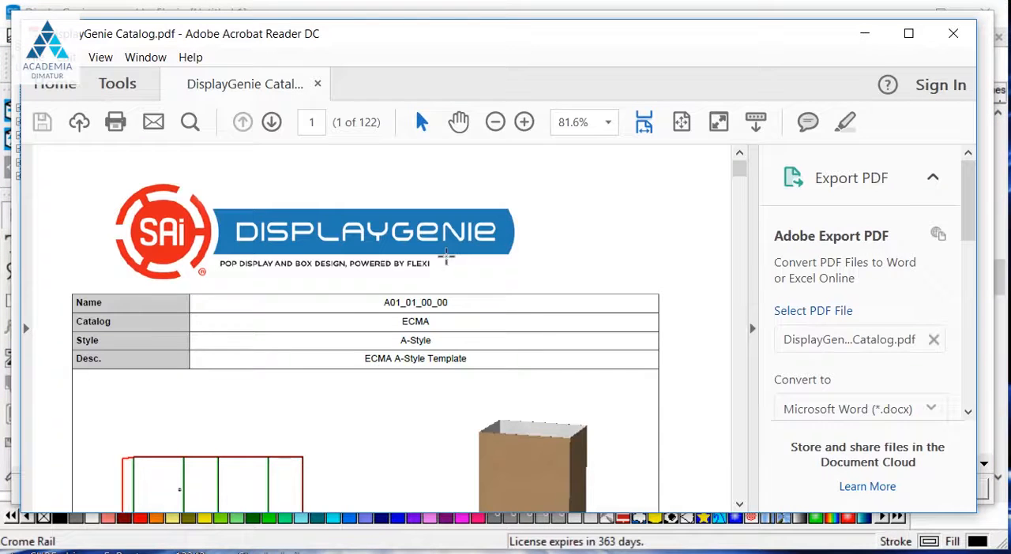
- Look through the ECMA A-Style templates on the first pages of the DisplayGenie catalog and close the document
left_click(755, 332)
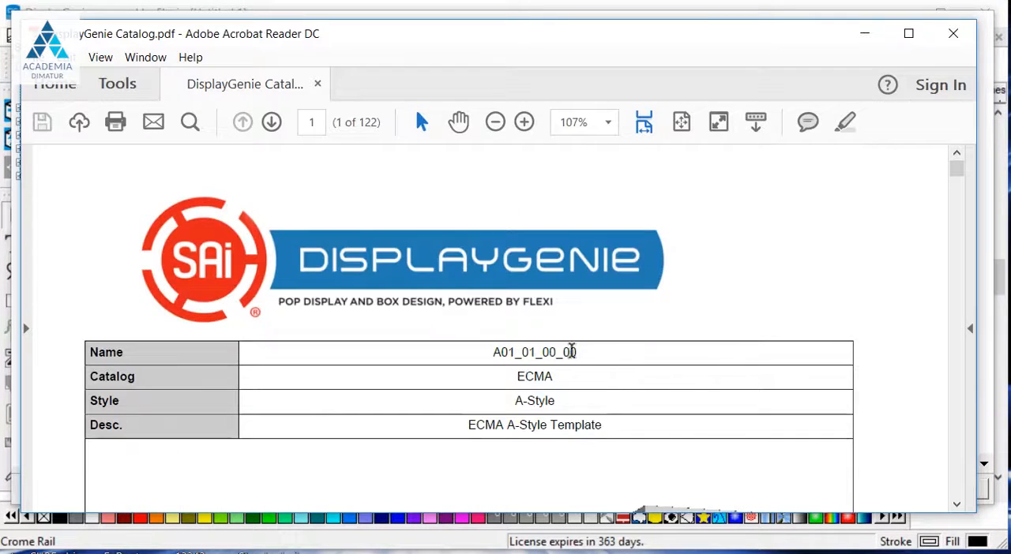
scroll(546, 355, "down", 6)
scroll(549, 353, "down", 15)
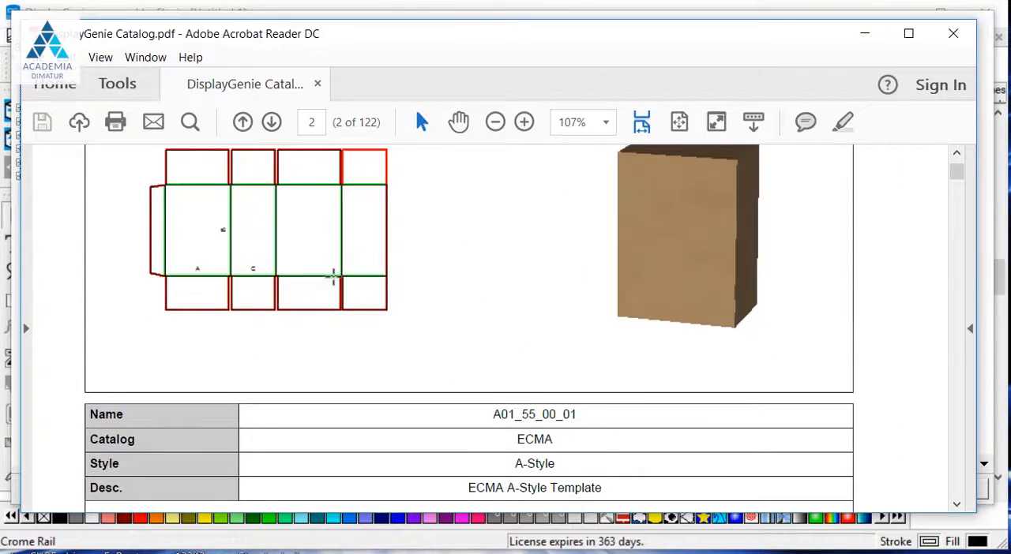
scroll(311, 332, "down", 5)
scroll(343, 370, "down", 20)
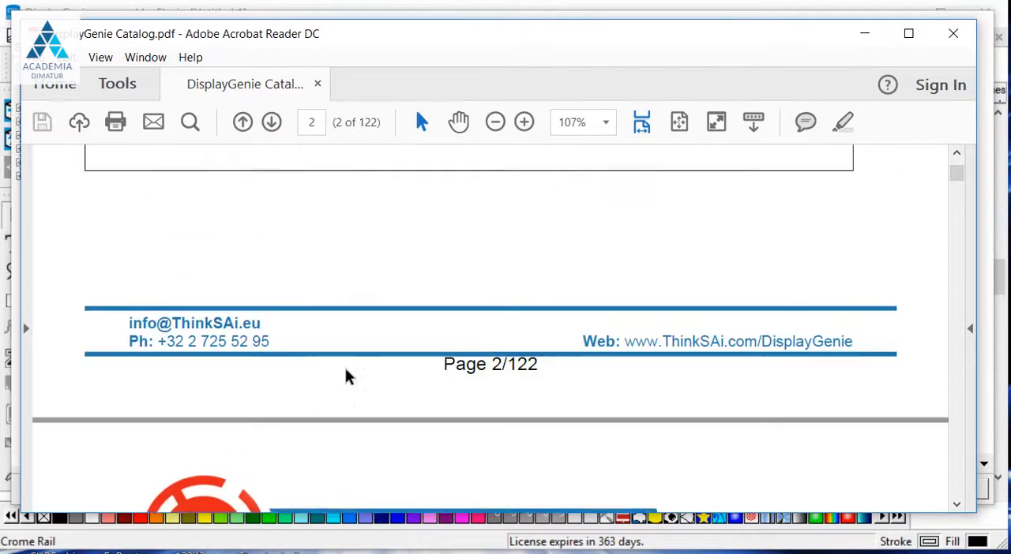
scroll(345, 369, "down", 20)
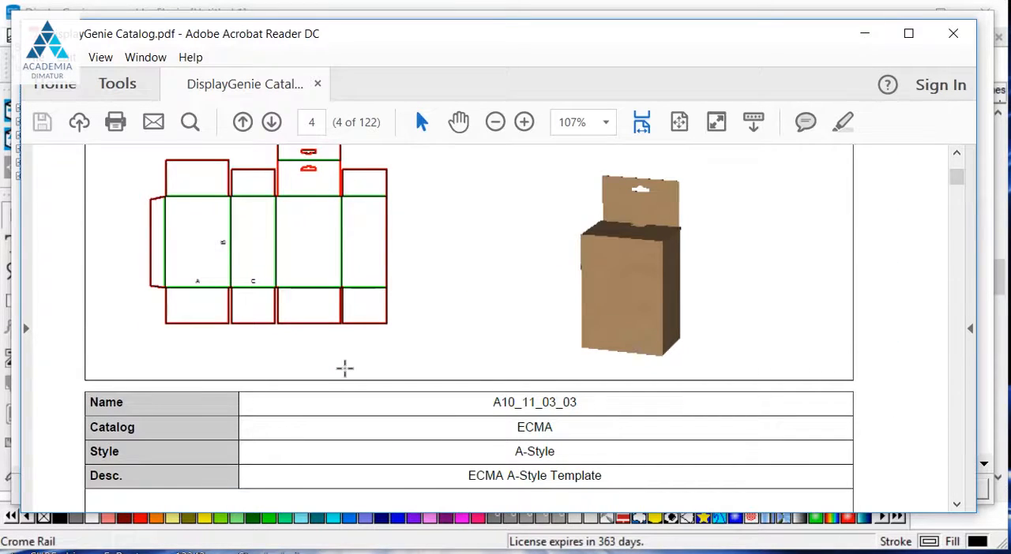
scroll(340, 344, "down", 15)
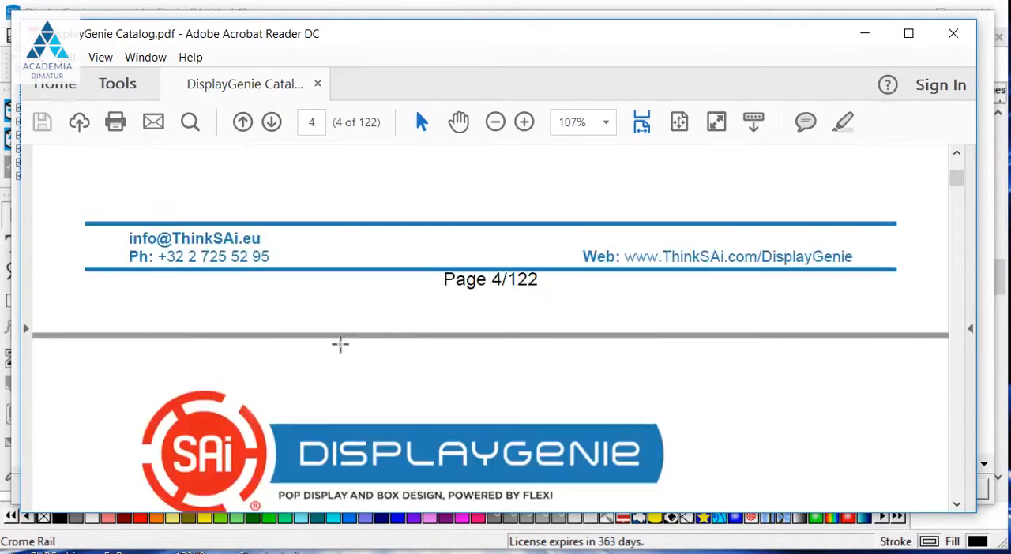
scroll(341, 344, "down", 10)
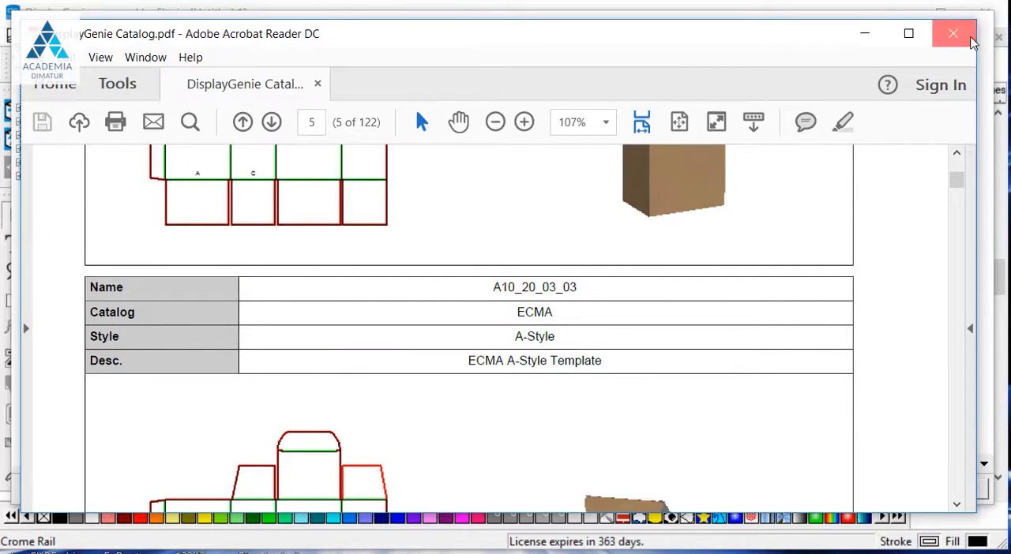
left_click(971, 39)
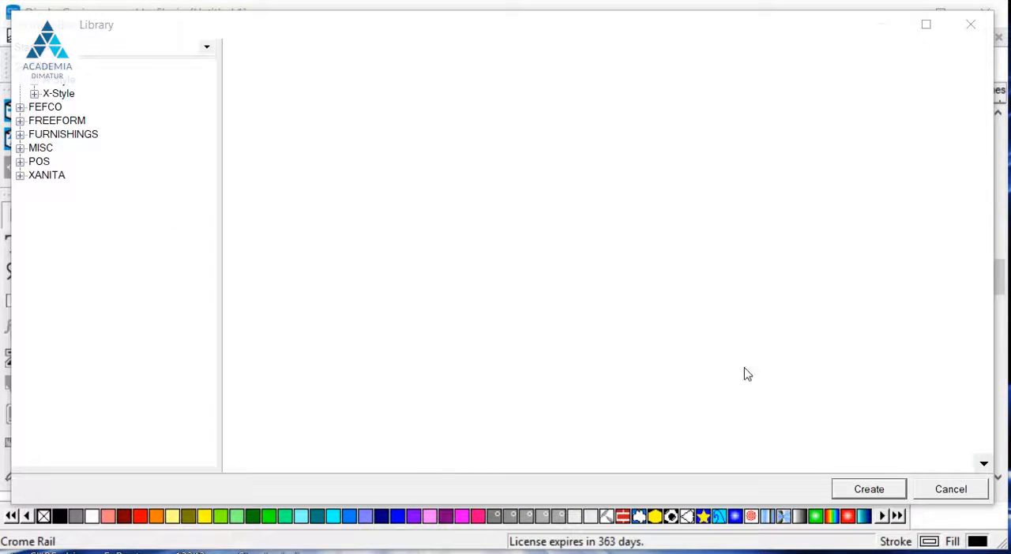
- Create a box from template 0427 in the FEFCO 400 - Style library
left_click(21, 108)
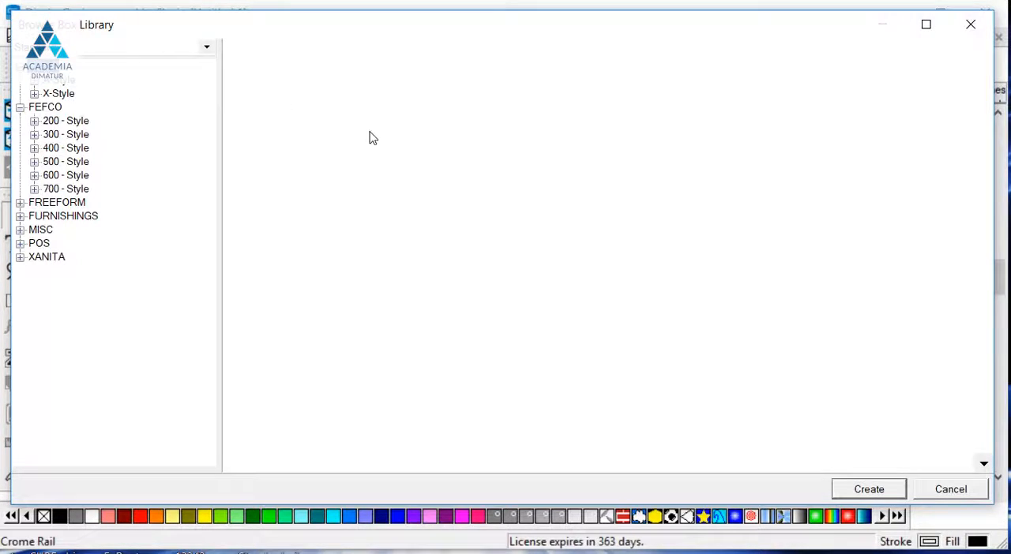
left_click(34, 148)
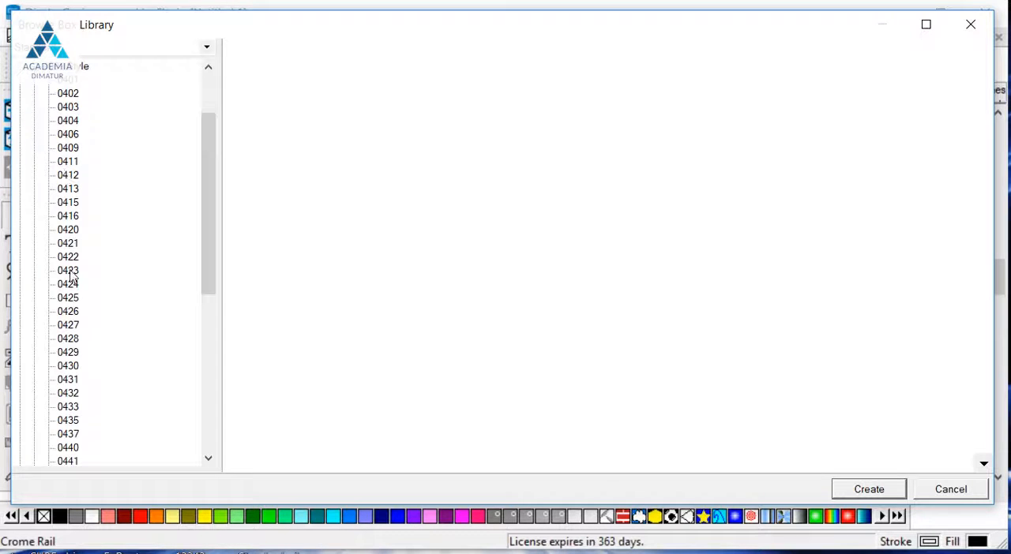
double_click(67, 326)
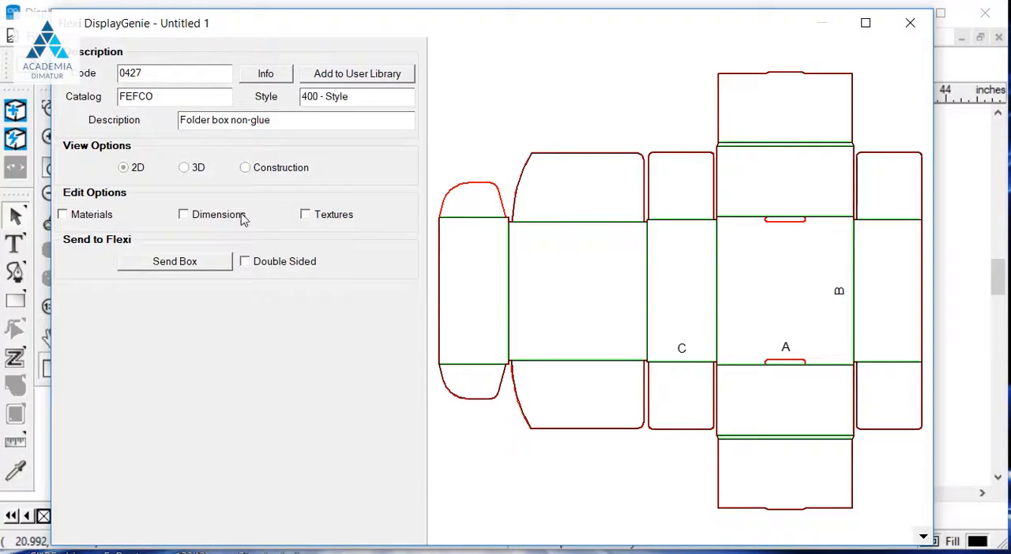
- Inspect the 0427 box in the 3D and Construction views
left_click(186, 168)
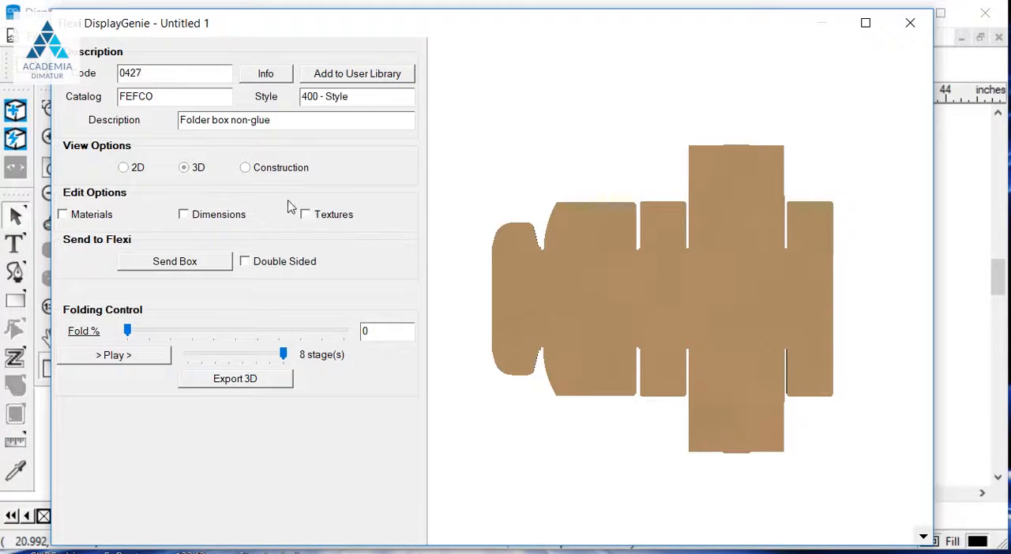
left_click(286, 170)
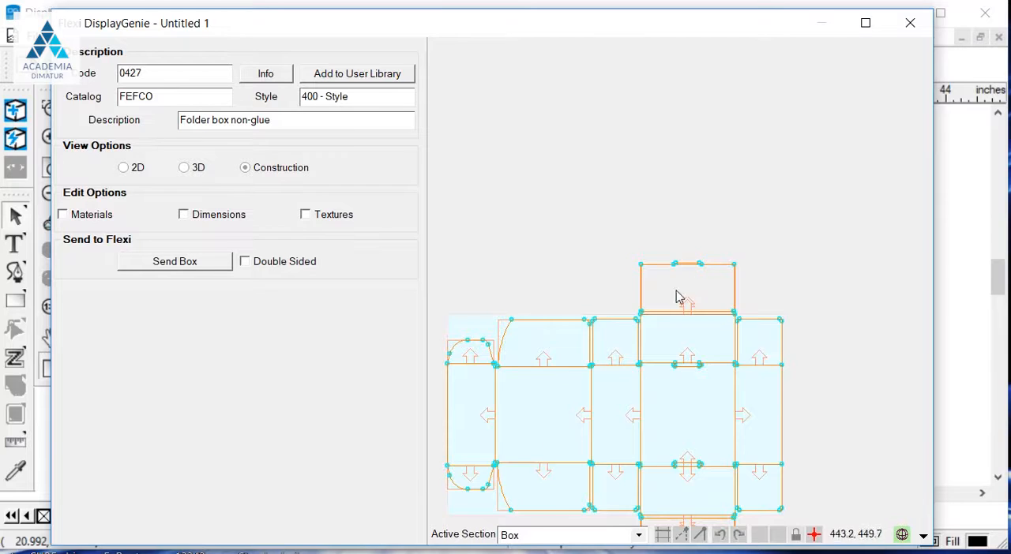
scroll(581, 371, "up", 2)
scroll(722, 291, "down", 3)
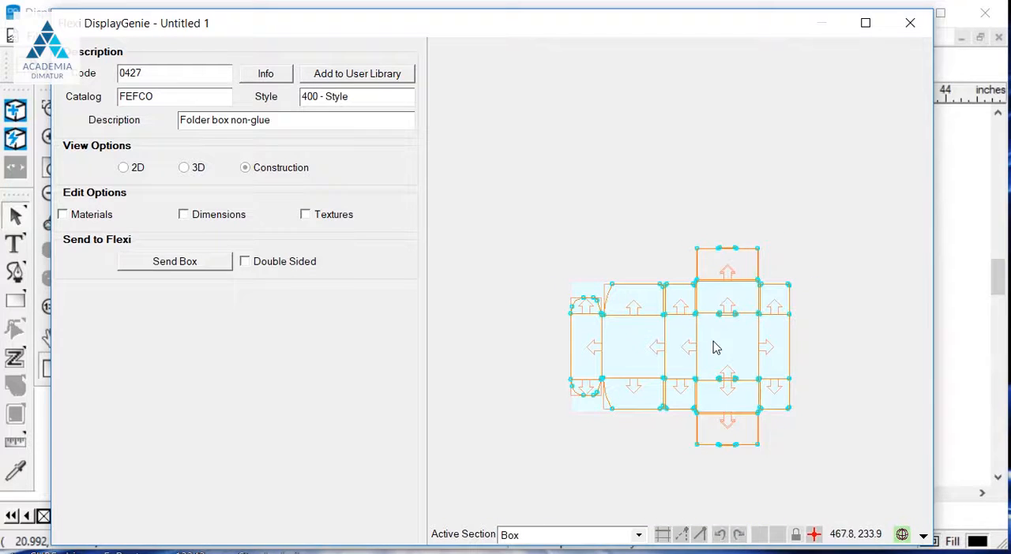
scroll(736, 409, "up", 1)
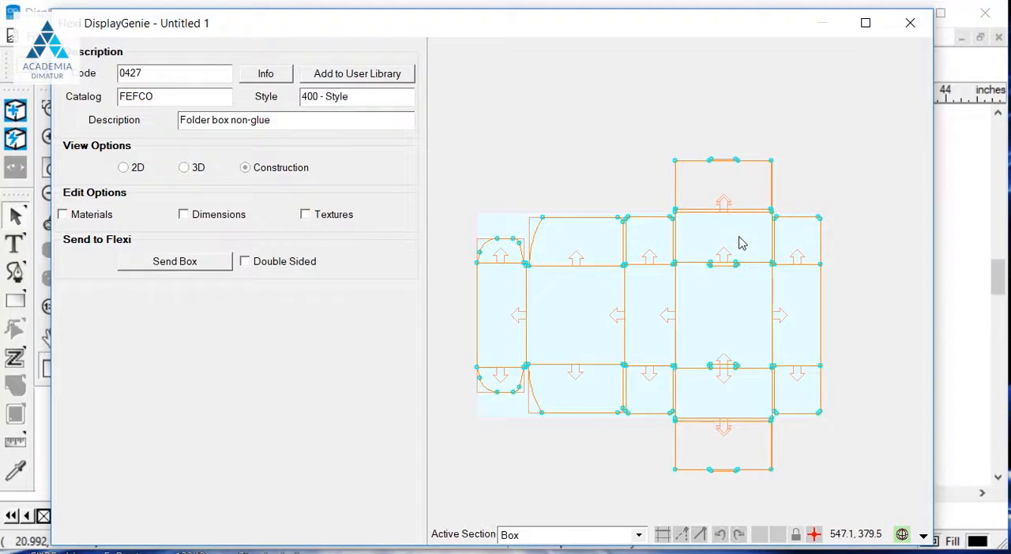
- Enable the Dimensions, Materials and Textures edit options and return the box to the 2D view
left_click(222, 216)
left_click(139, 168)
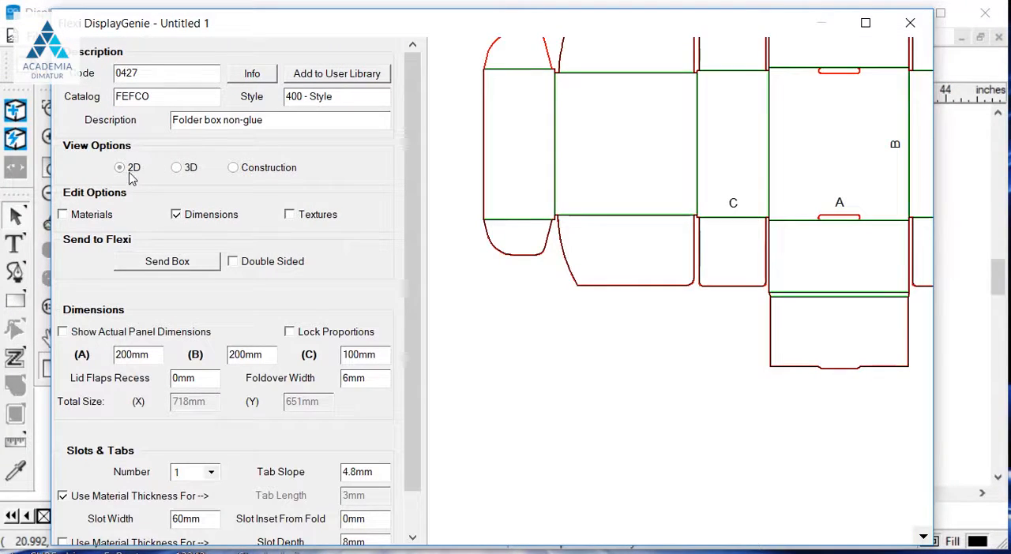
left_click(63, 215)
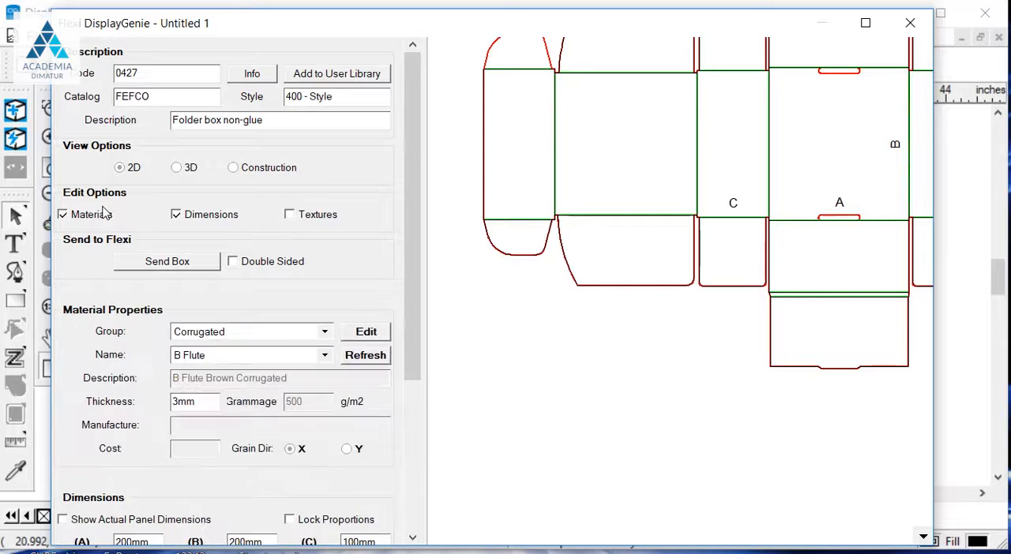
left_click(289, 215)
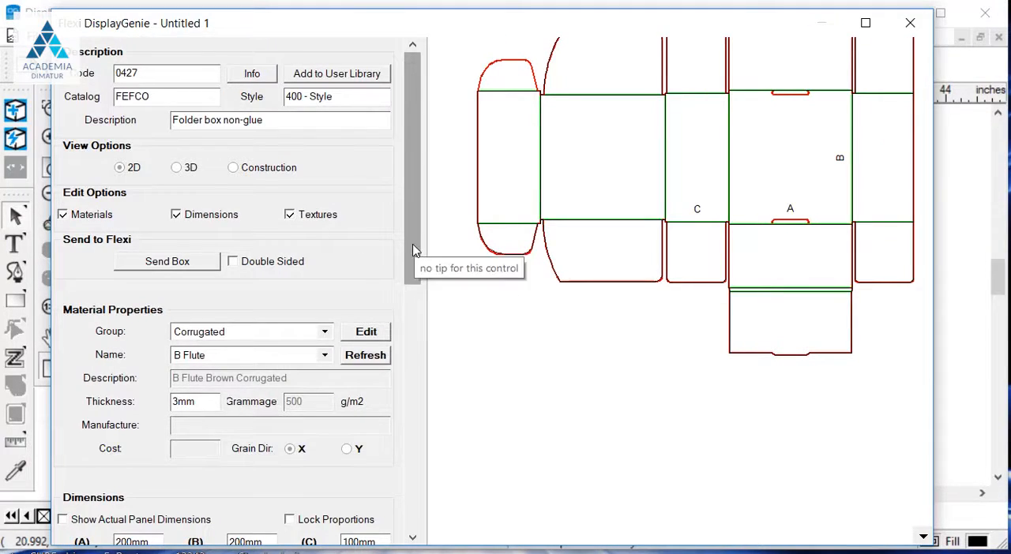
- Examine the local face and edge textures and the material names available in the Corrugated group
scroll(413, 253, "down", 10)
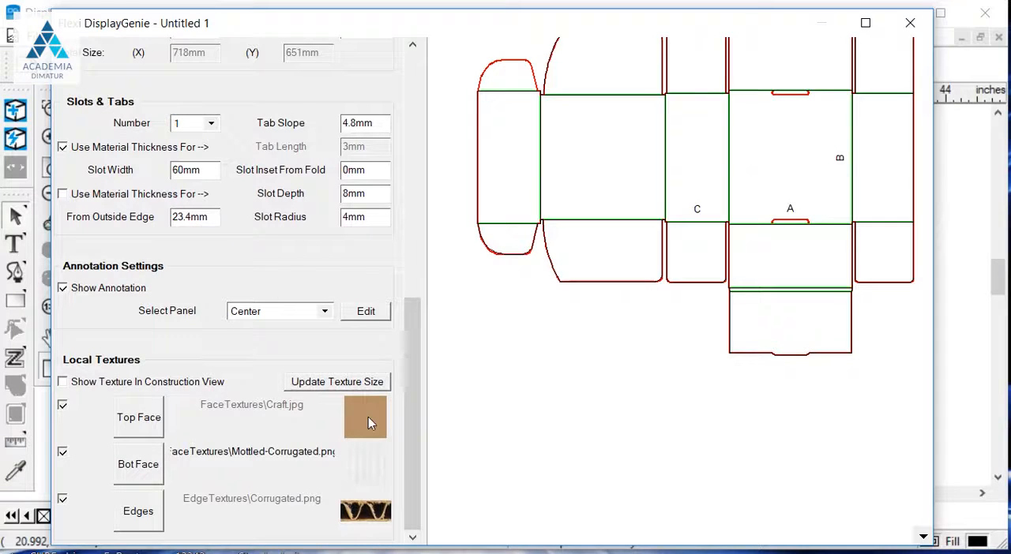
left_click_drag(412, 415, 427, 135)
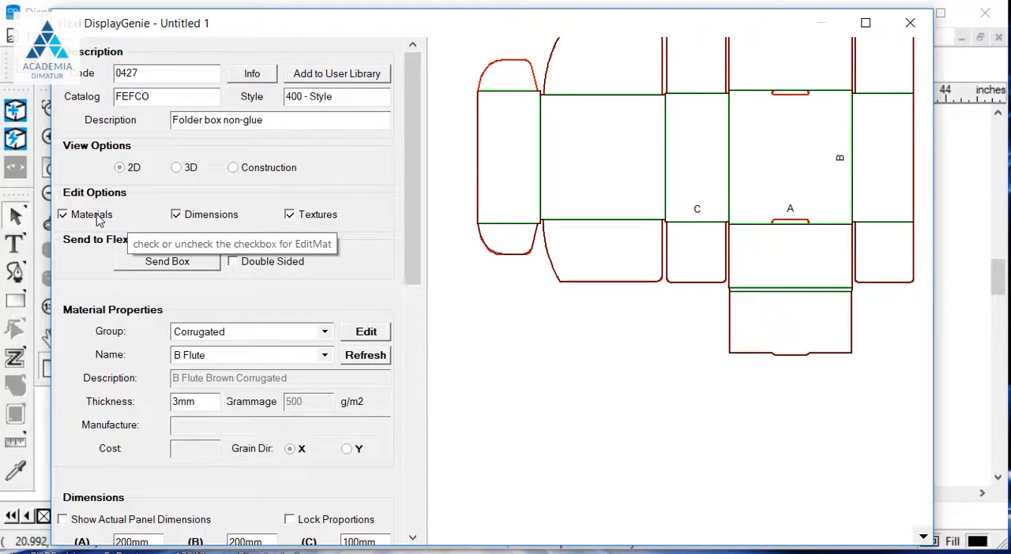
left_click(256, 360)
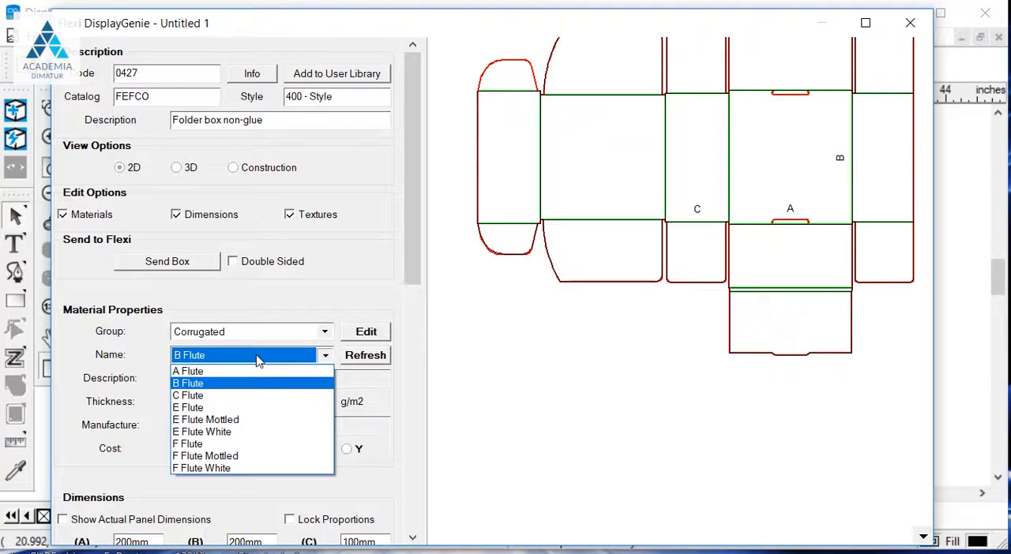
left_click(204, 269)
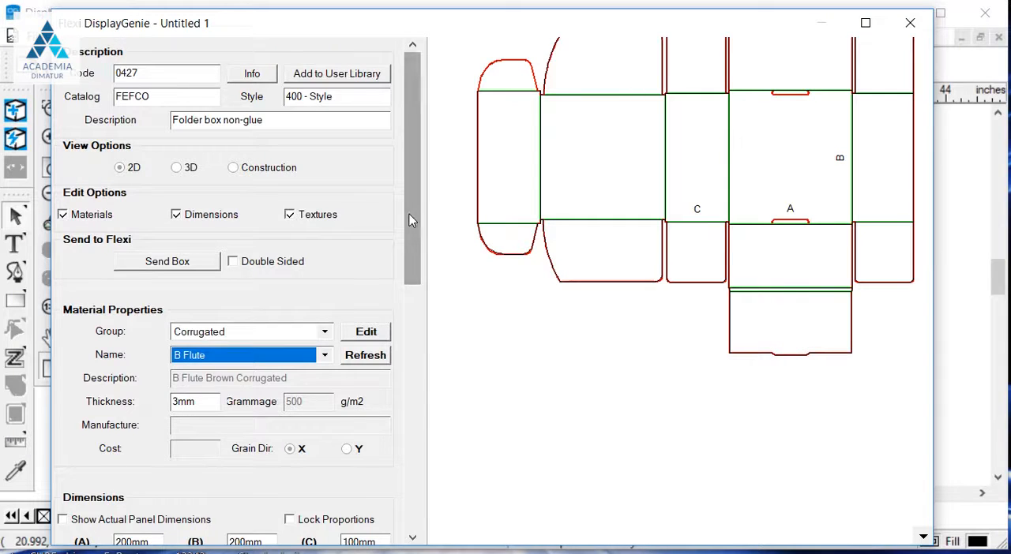
- Set the box's dimension C to 75 mm
left_click_drag(409, 214, 409, 248)
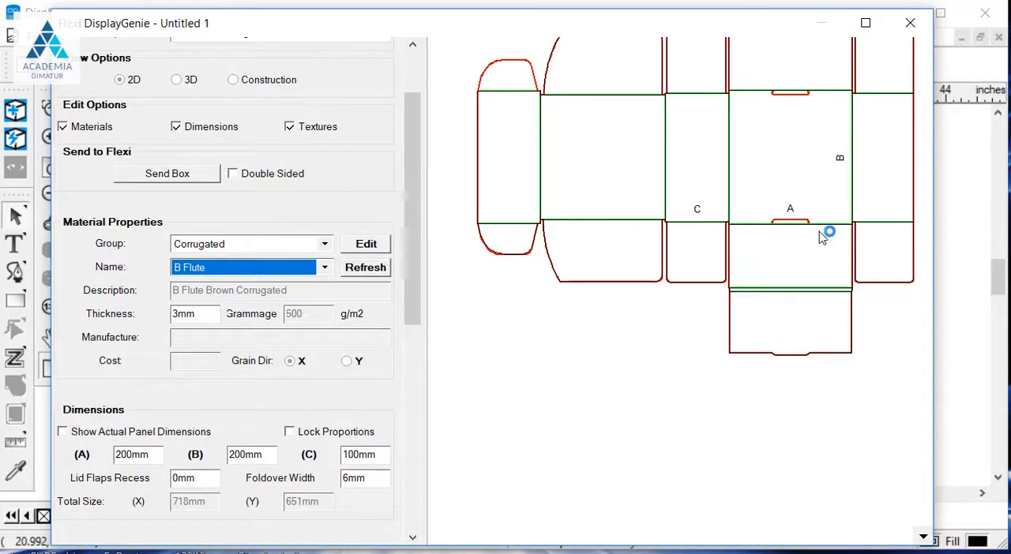
scroll(819, 231, "up", 2)
scroll(694, 249, "up", 1)
scroll(668, 250, "down", 2)
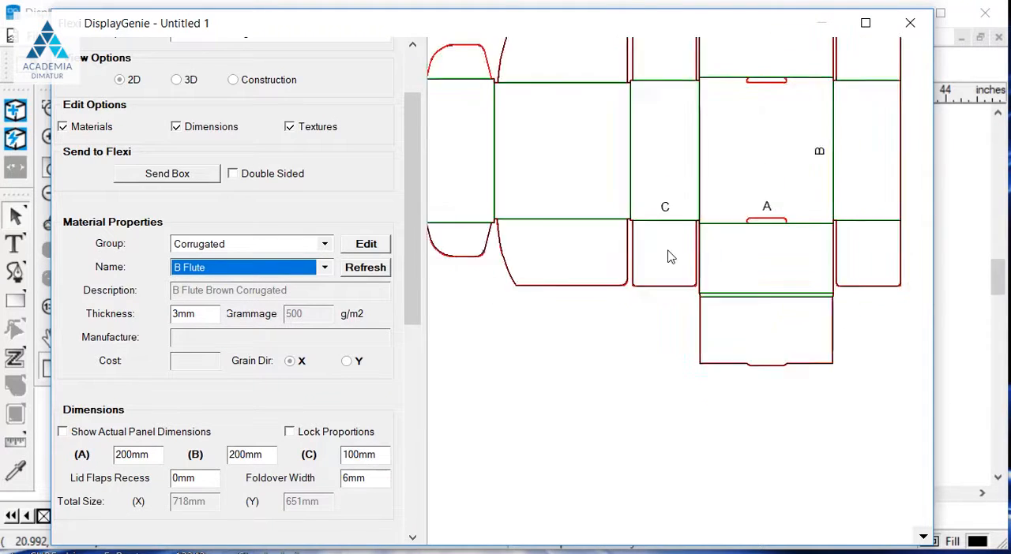
scroll(668, 257, "down", 2)
scroll(710, 166, "up", 1)
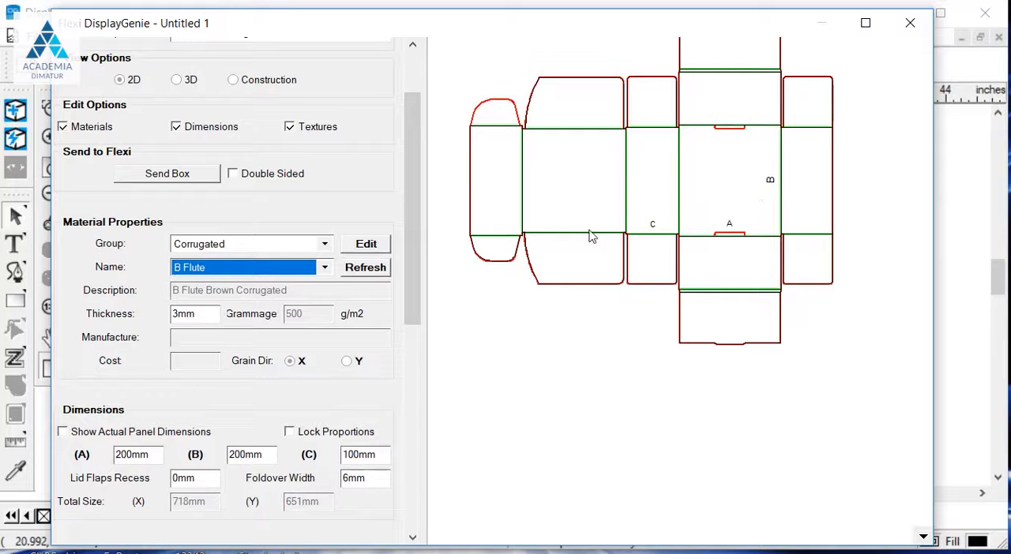
double_click(379, 452)
type("75")
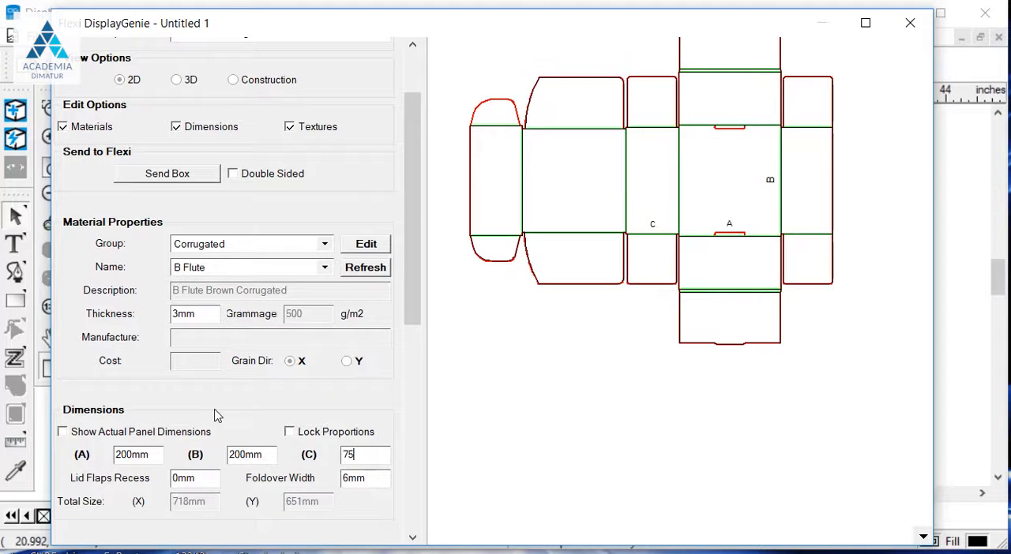
key("Tab")
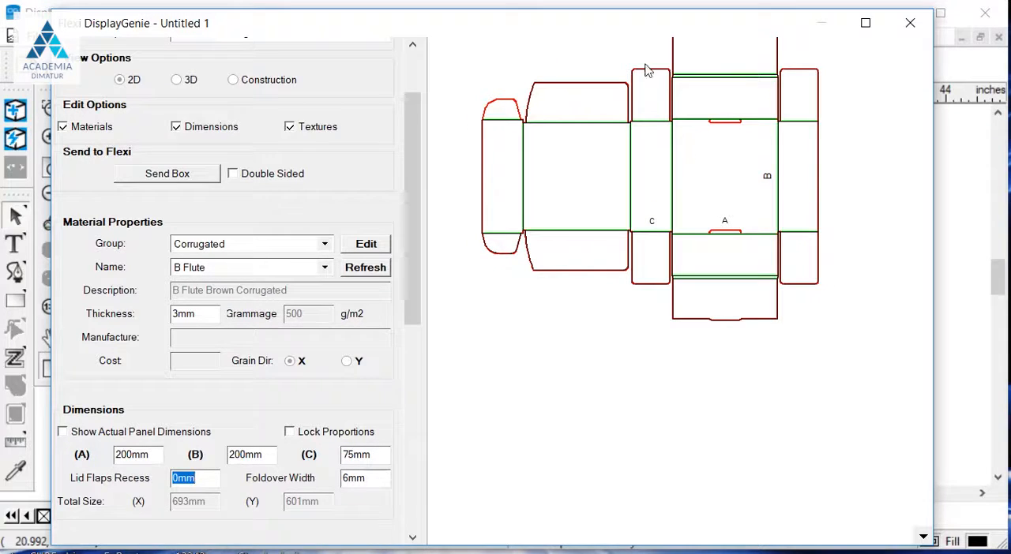
- Lock the box proportions and set dimension A to 300 mm
scroll(790, 492, "down", 2)
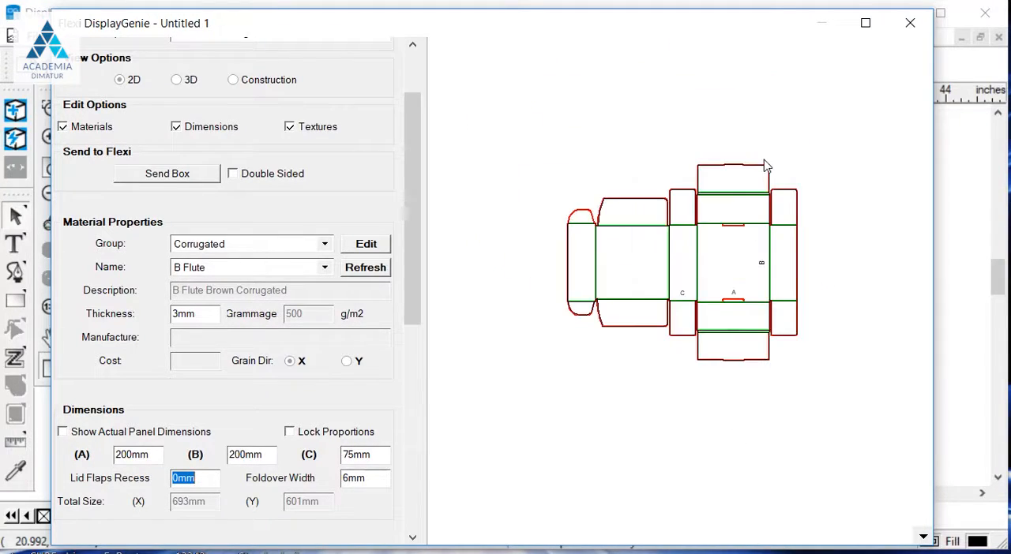
scroll(765, 160, "up", 1)
scroll(605, 277, "up", 1)
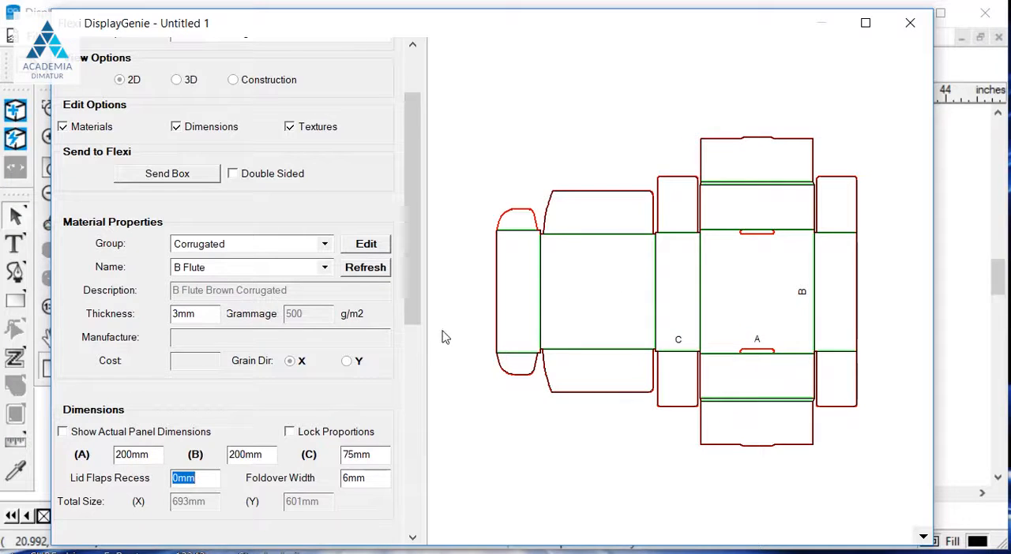
left_click(290, 433)
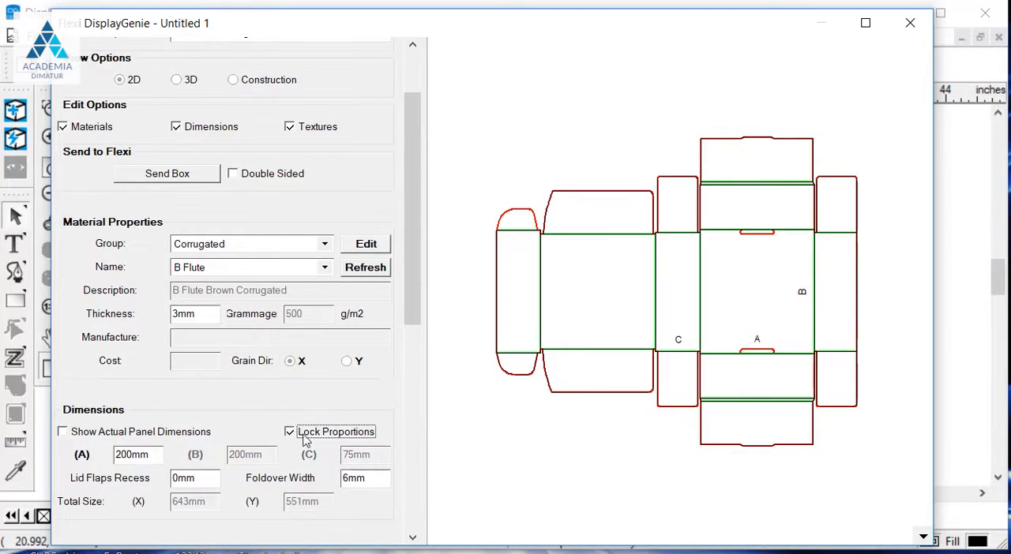
double_click(157, 449)
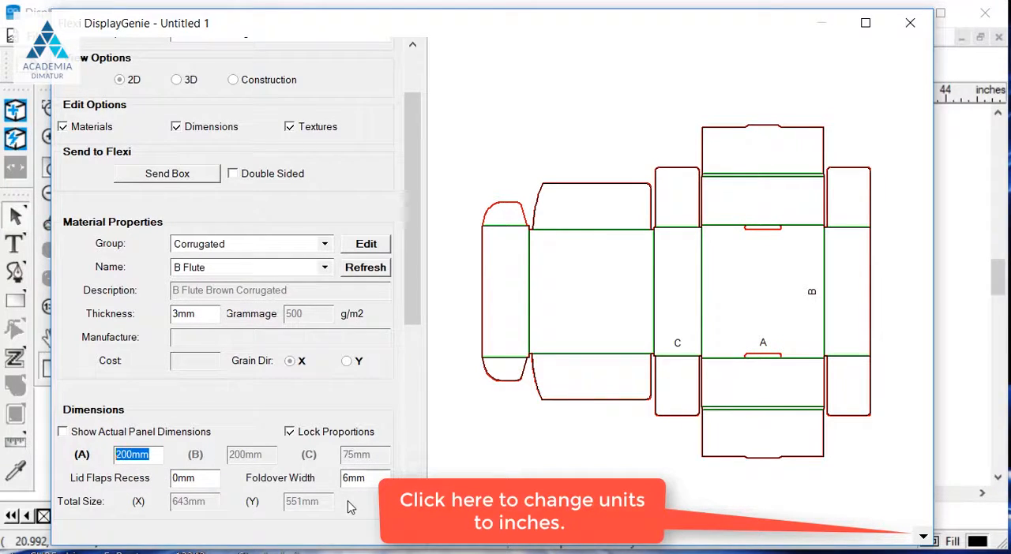
type("300")
key("Tab")
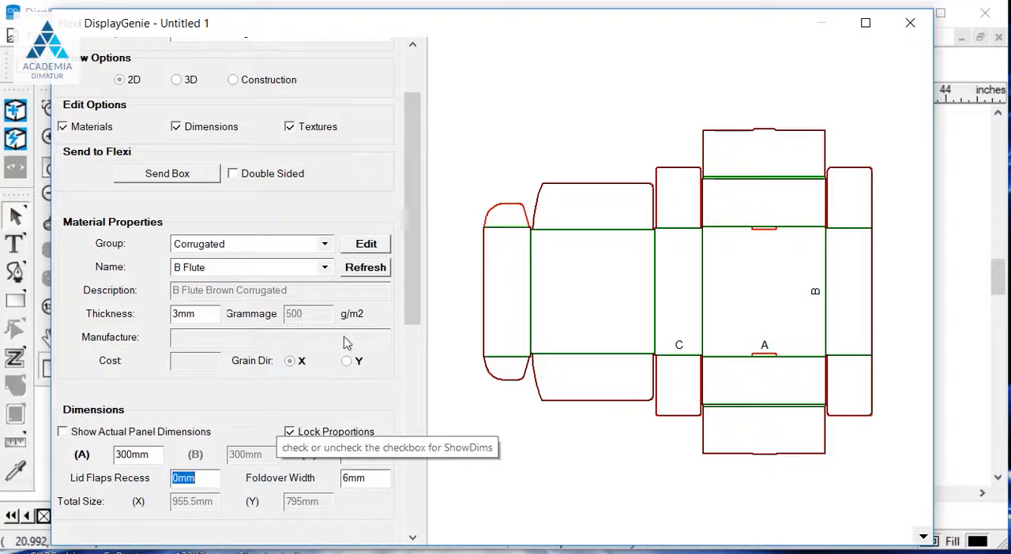
- Set the number of slots and tabs on the box to 3
left_click_drag(408, 271, 401, 371)
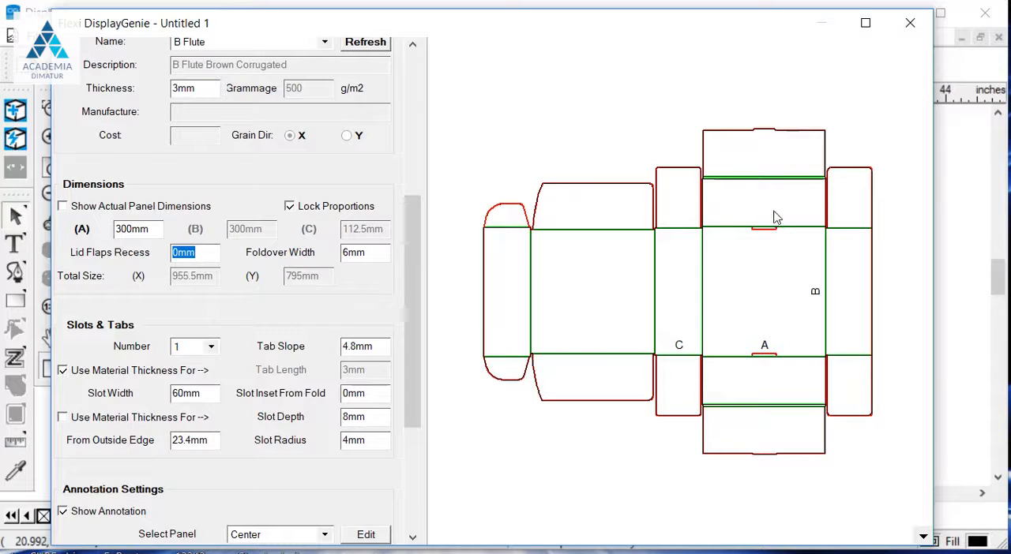
left_click(211, 347)
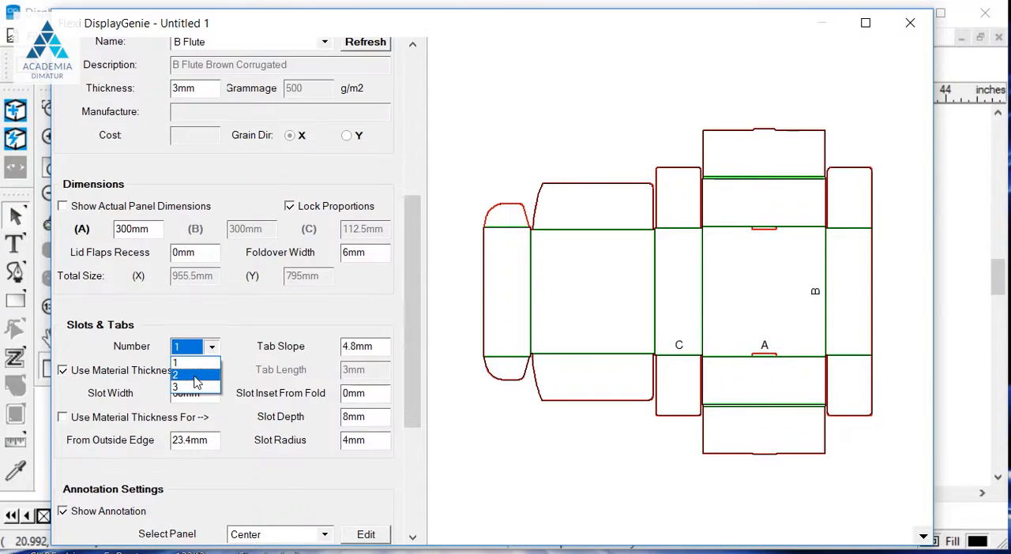
left_click(194, 384)
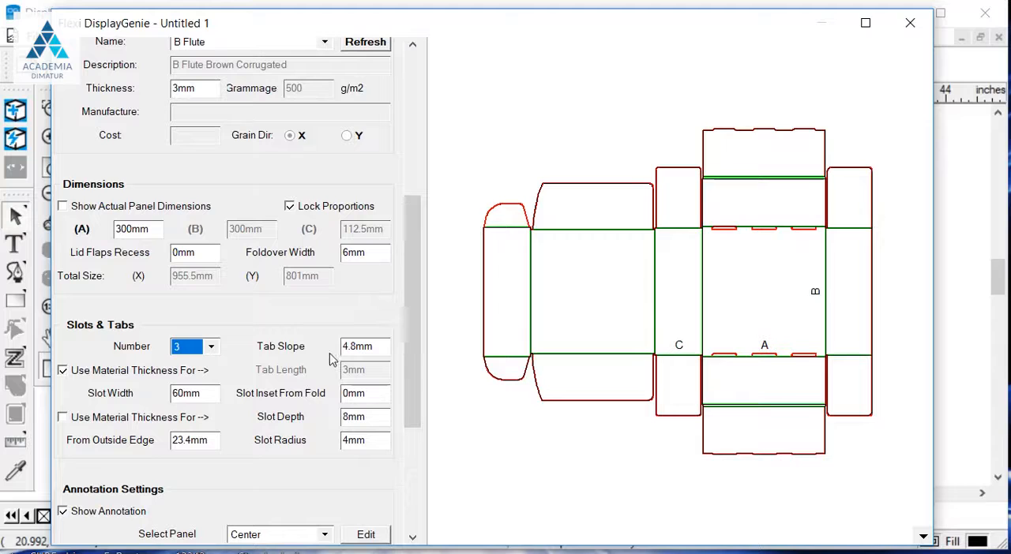
- Show the box in 3D, play its folding animation and inspect the folded box from several angles
left_click_drag(407, 284, 406, 337)
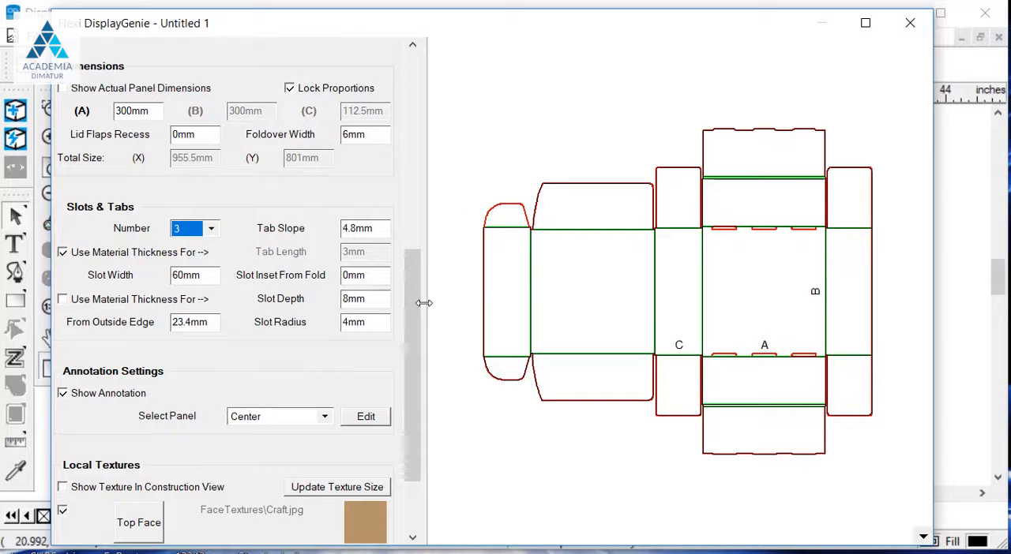
left_click_drag(415, 312, 414, 270)
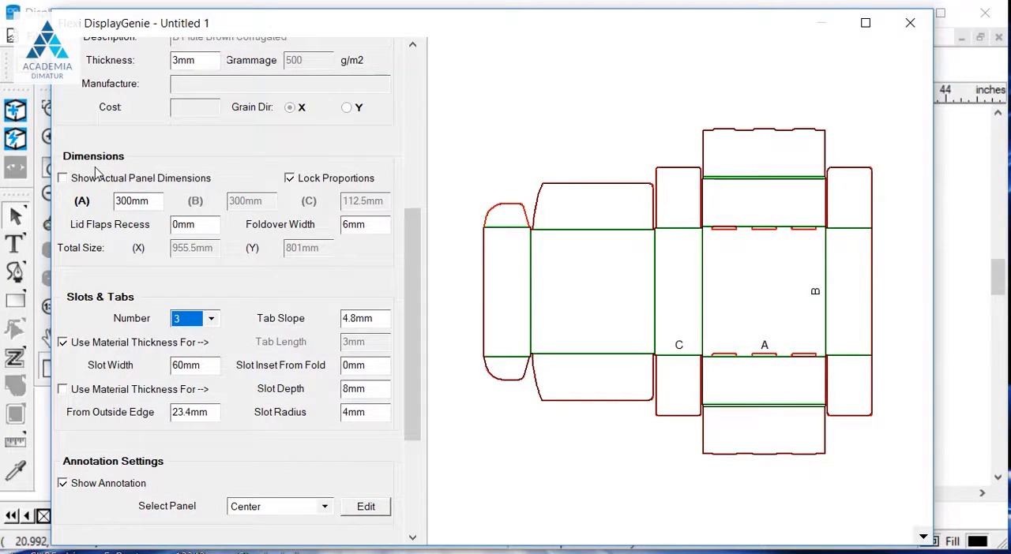
left_click_drag(413, 332, 418, 207)
left_click(180, 103)
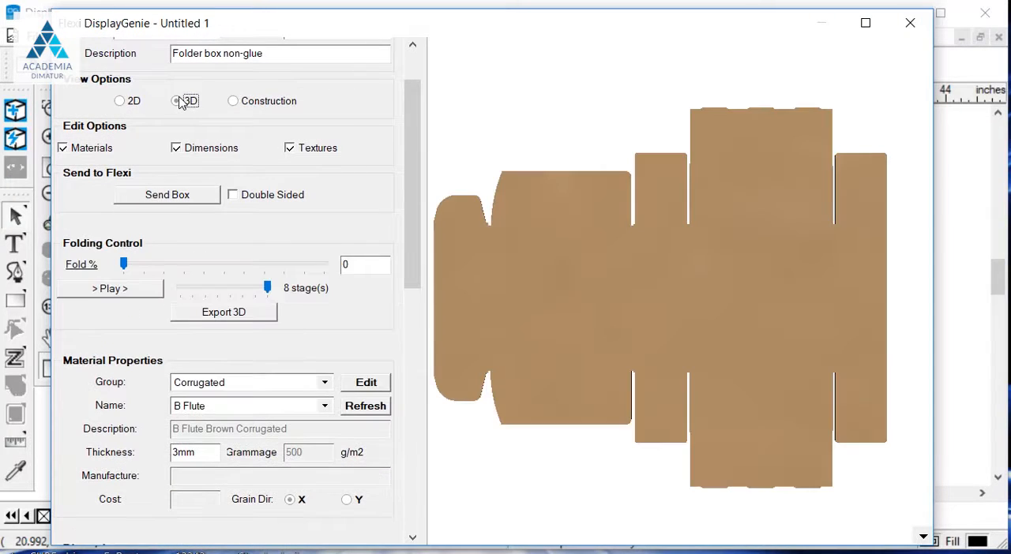
left_click(150, 290)
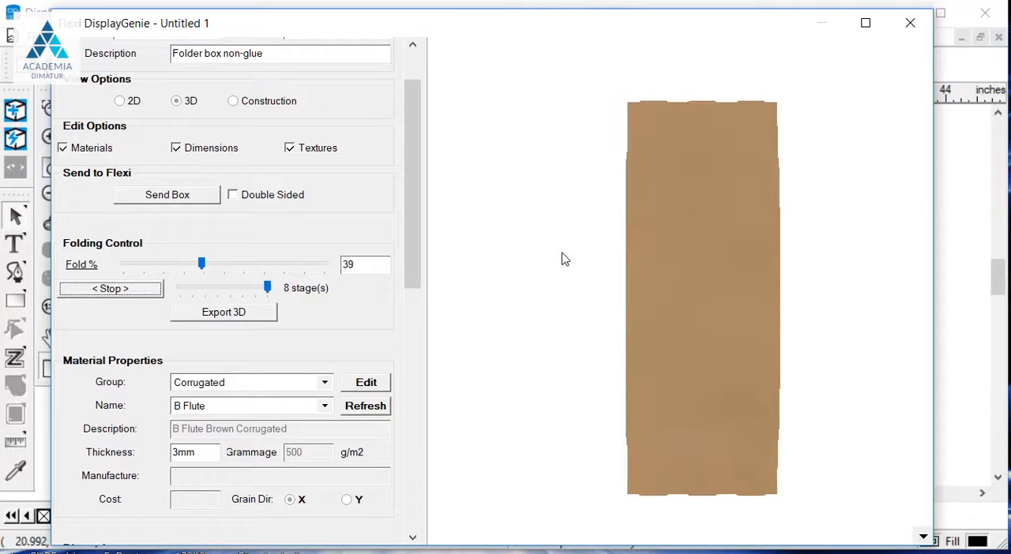
left_click_drag(790, 245, 724, 219)
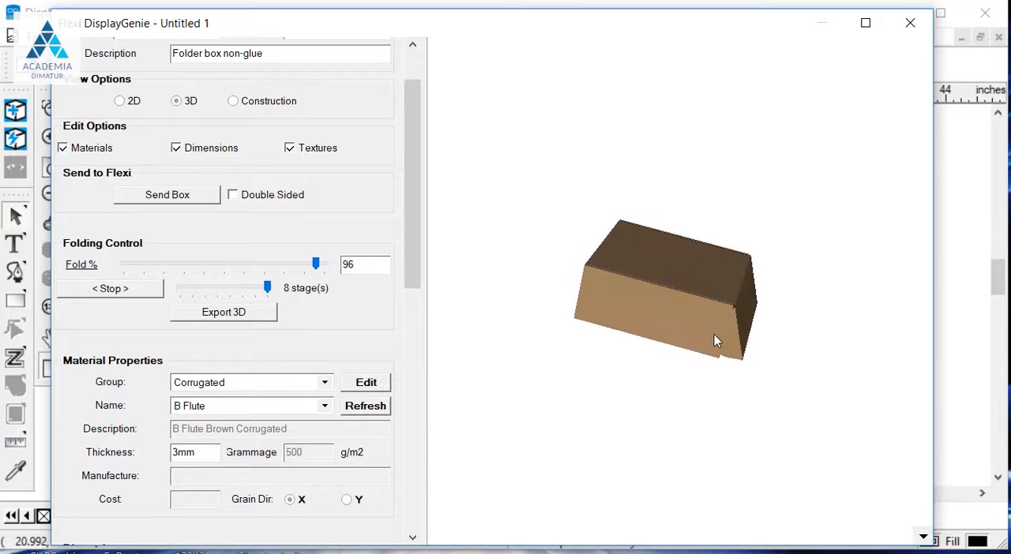
scroll(786, 314, "up", 5)
scroll(786, 314, "down", 5)
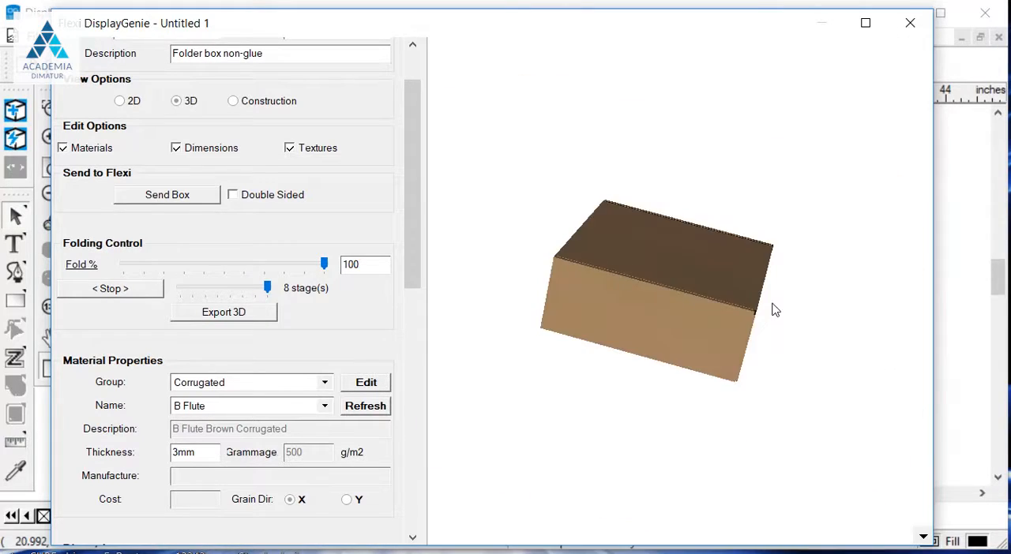
left_click_drag(778, 318, 531, 121)
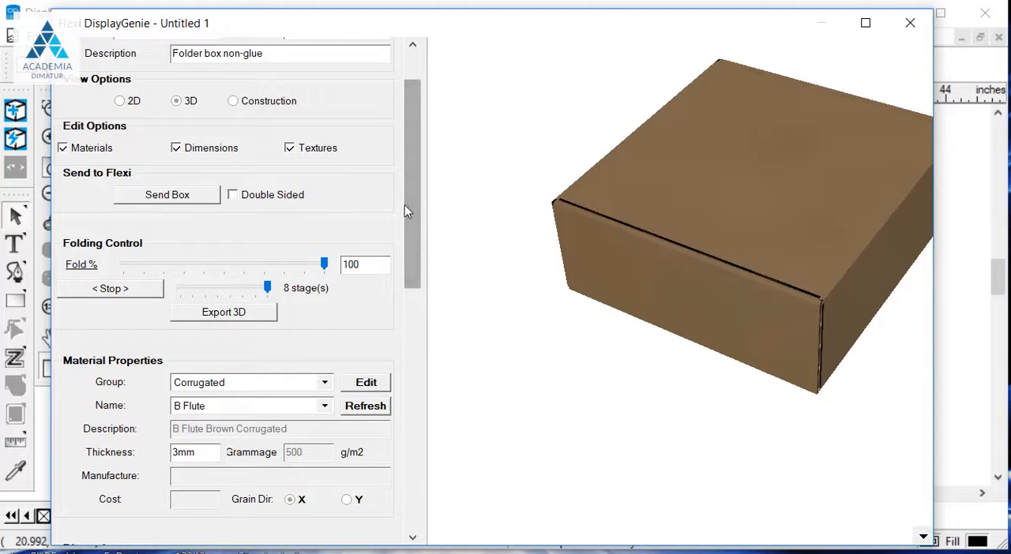
- Send the box to Flexi as a single-sided layout and move the preview window away to inspect the flat drawing
left_click_drag(416, 189, 433, 166)
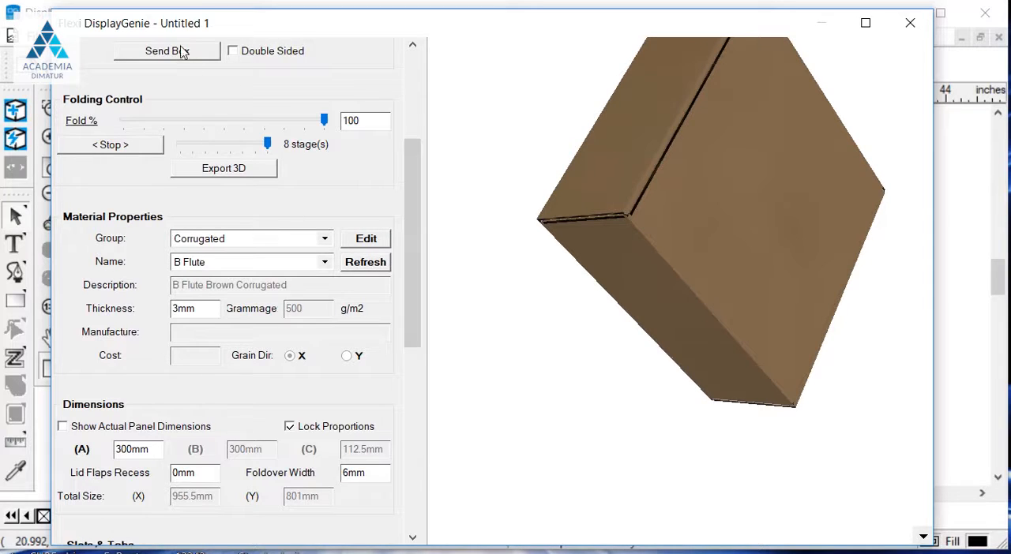
left_click_drag(407, 197, 407, 111)
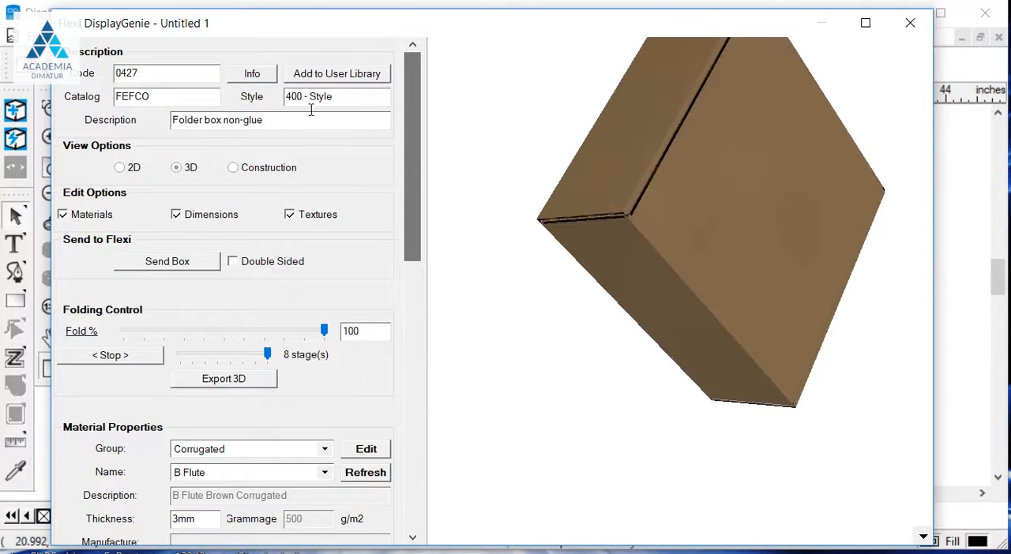
left_click(181, 263)
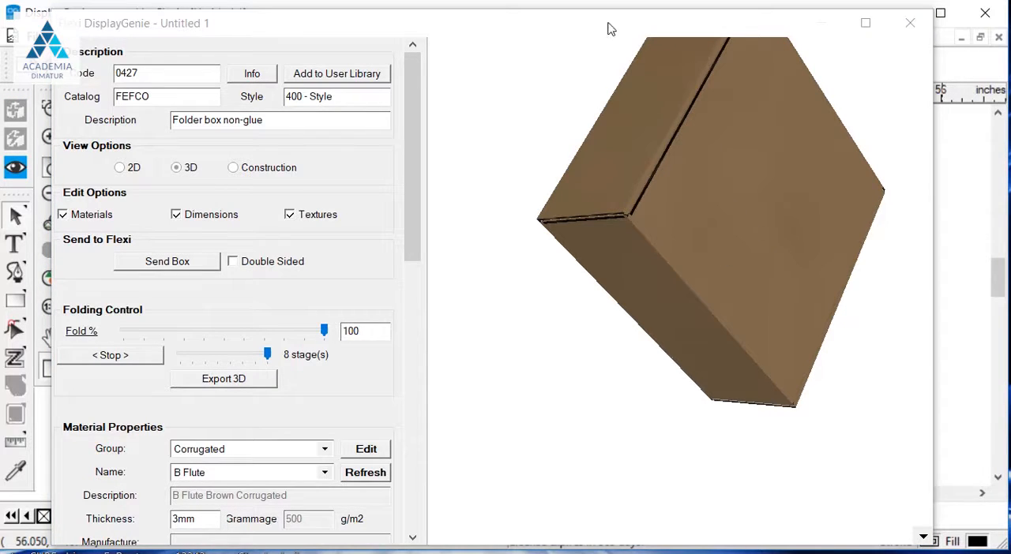
left_click_drag(608, 29, 576, 553)
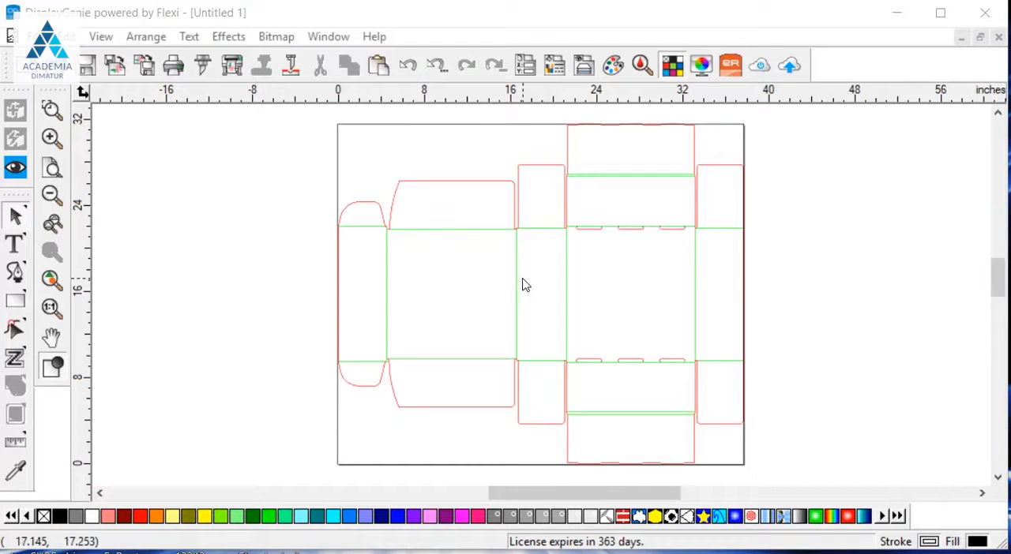
scroll(537, 280, "up", 3)
scroll(415, 244, "down", 2)
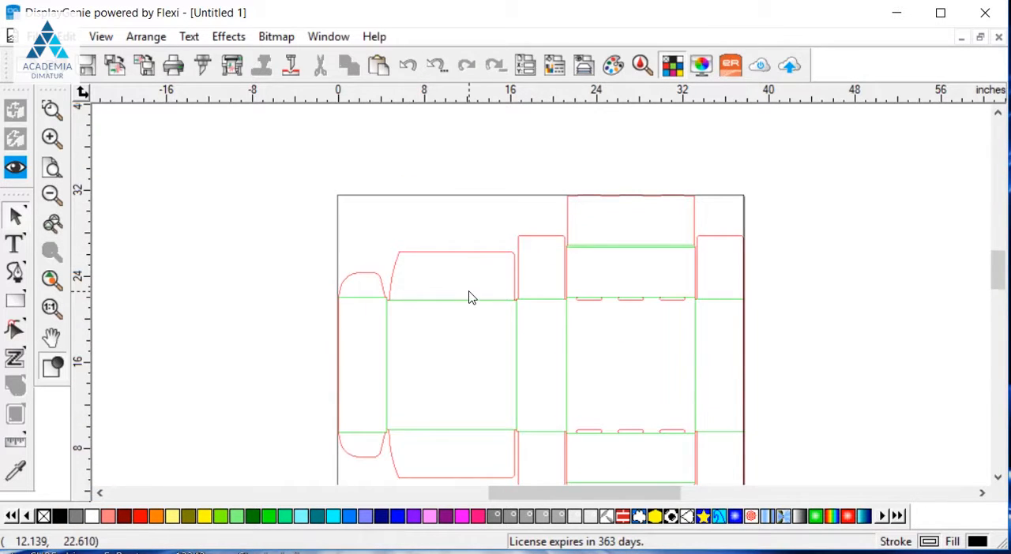
scroll(469, 297, "down", 1)
scroll(469, 297, "up", 1)
scroll(469, 296, "down", 1)
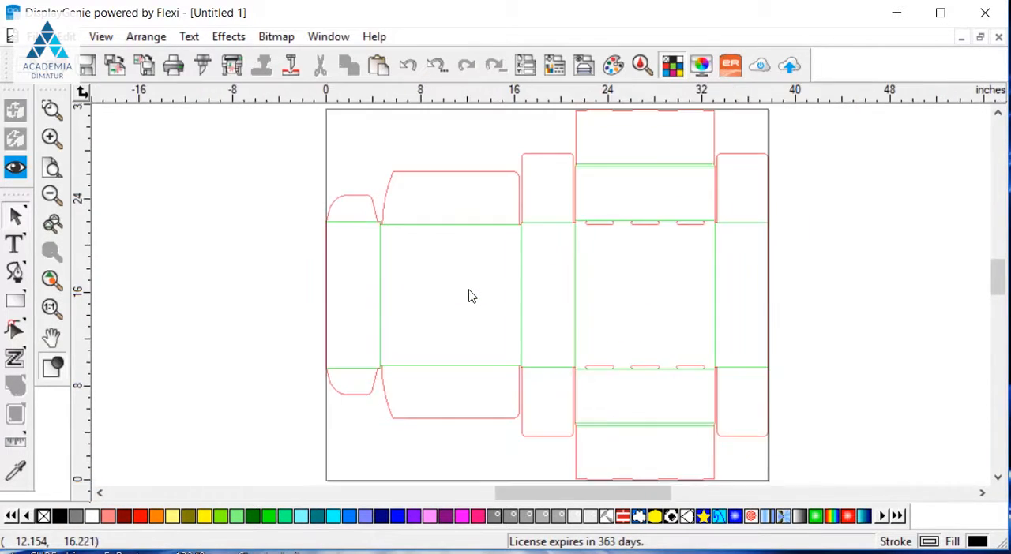
scroll(468, 297, "down", 1)
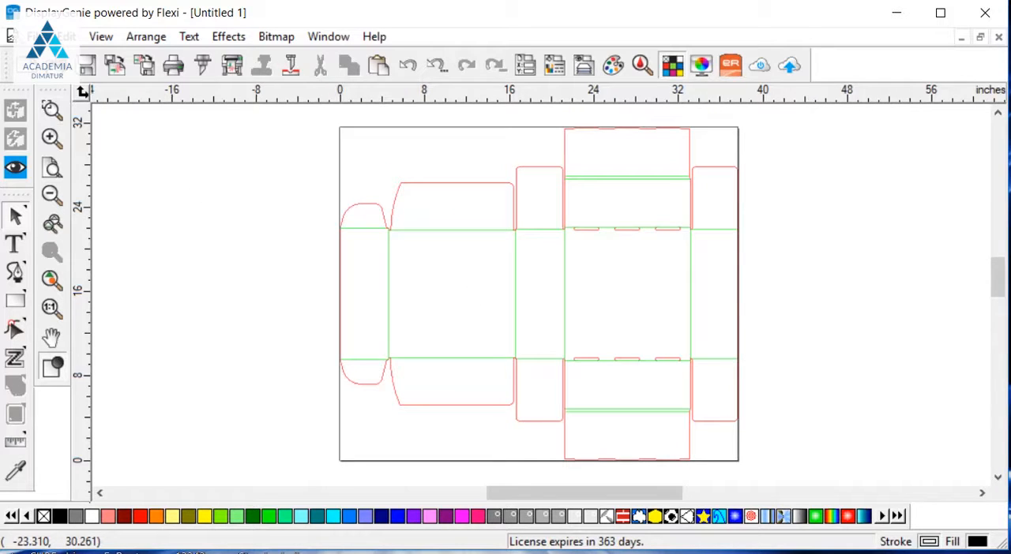
- Export the flat box layout to the Documents folder as a DXF file named 427 Box
left_click(24, 37)
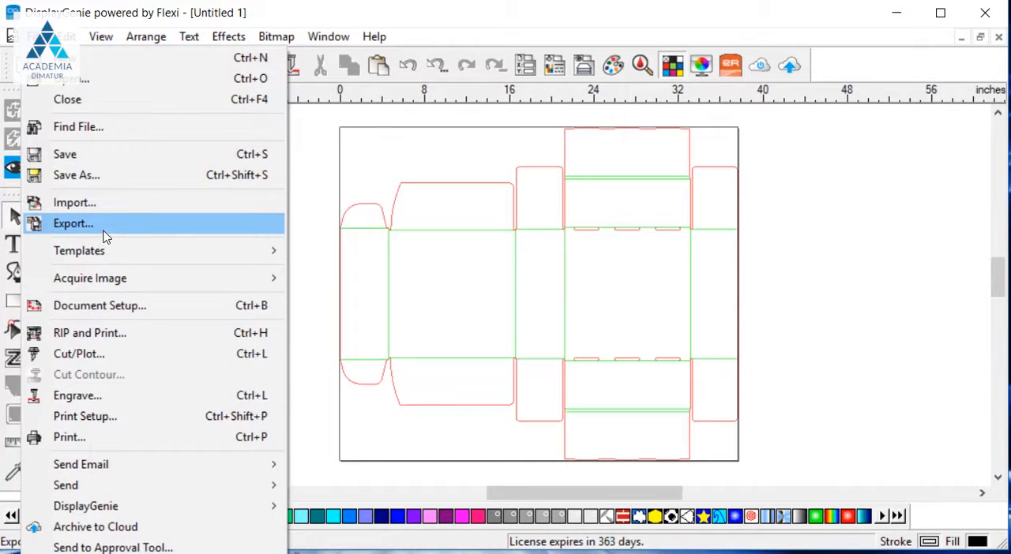
left_click(73, 223)
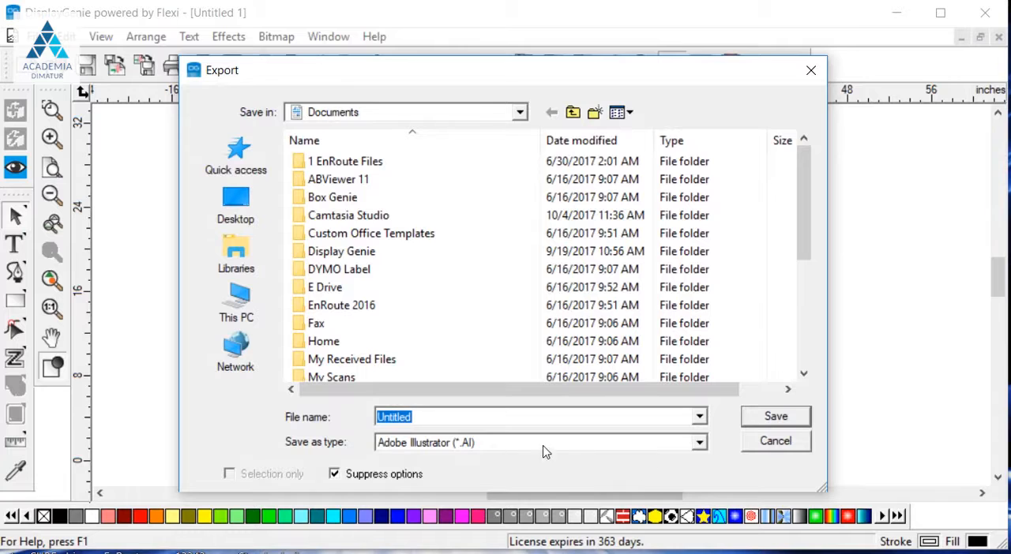
left_click(563, 443)
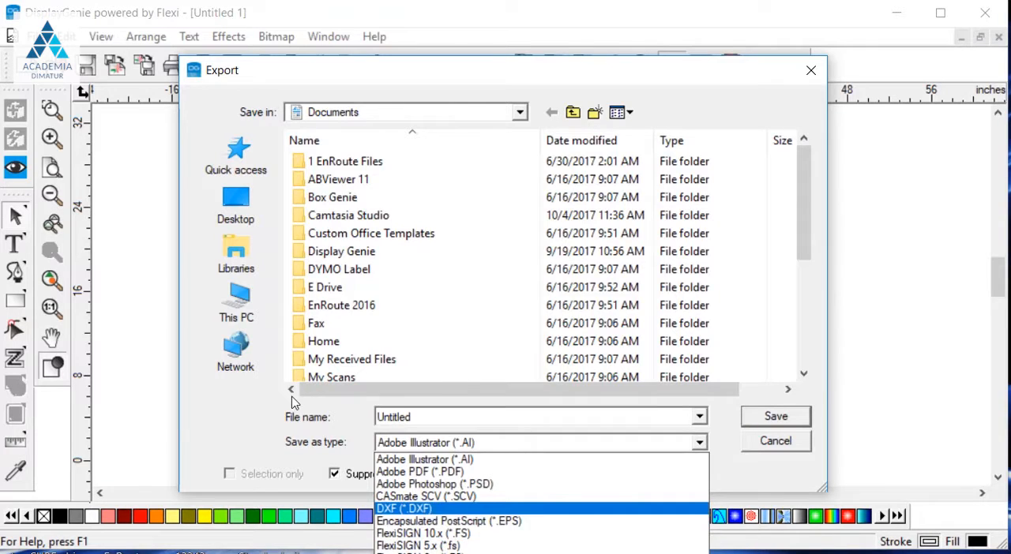
left_click(439, 509)
key("shift+Tab")
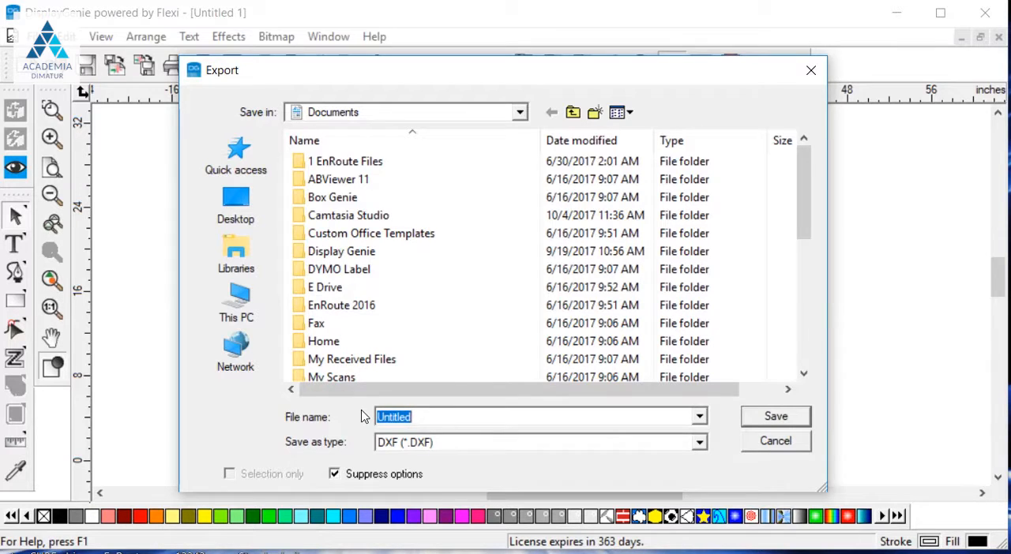
type("427 Box")
key("Return")
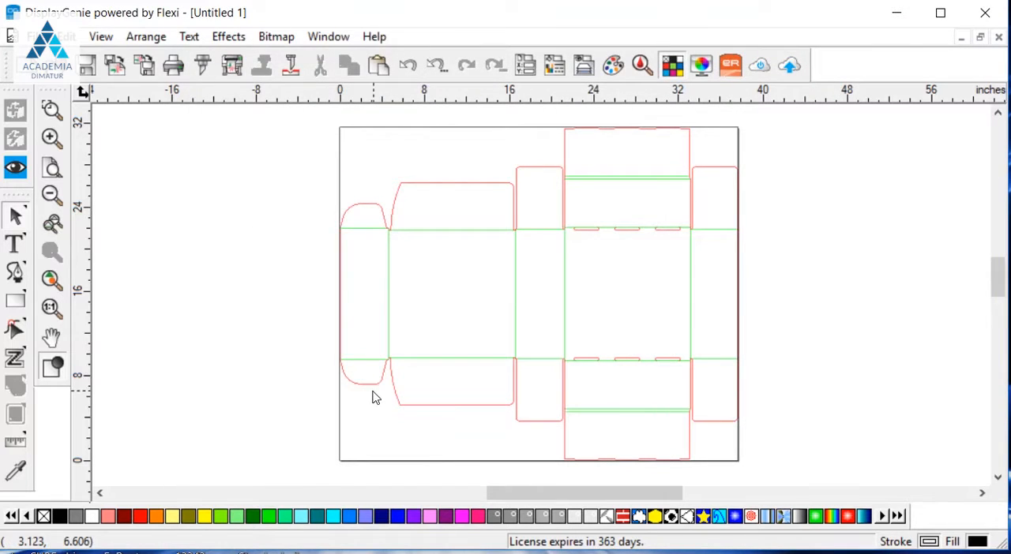